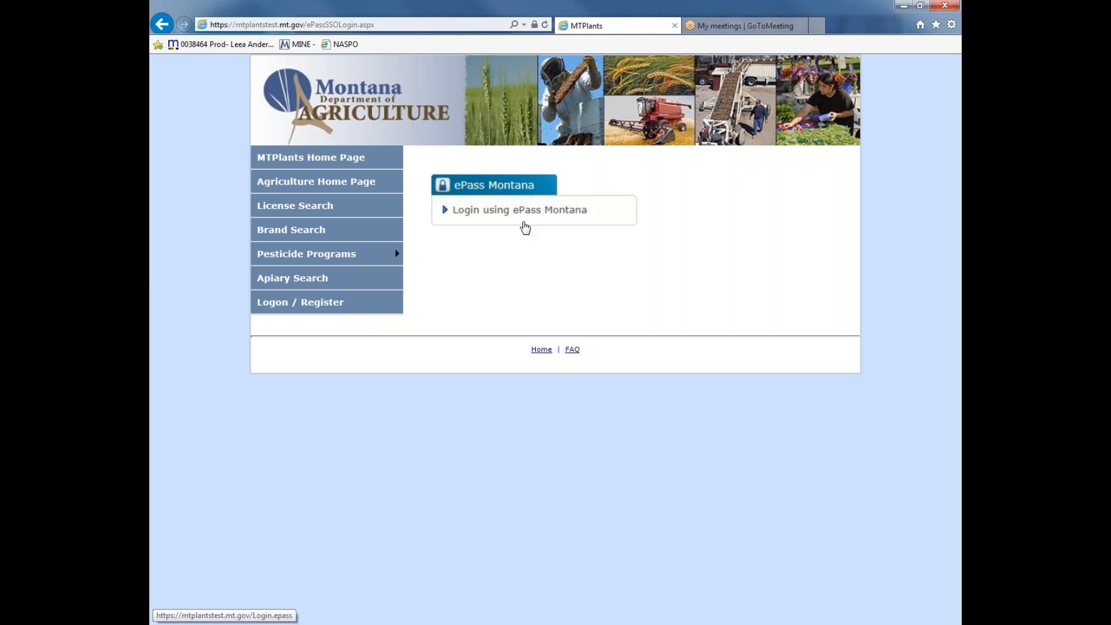
Log in to the state site with an existing ePass Montana account
left_click(524, 210)
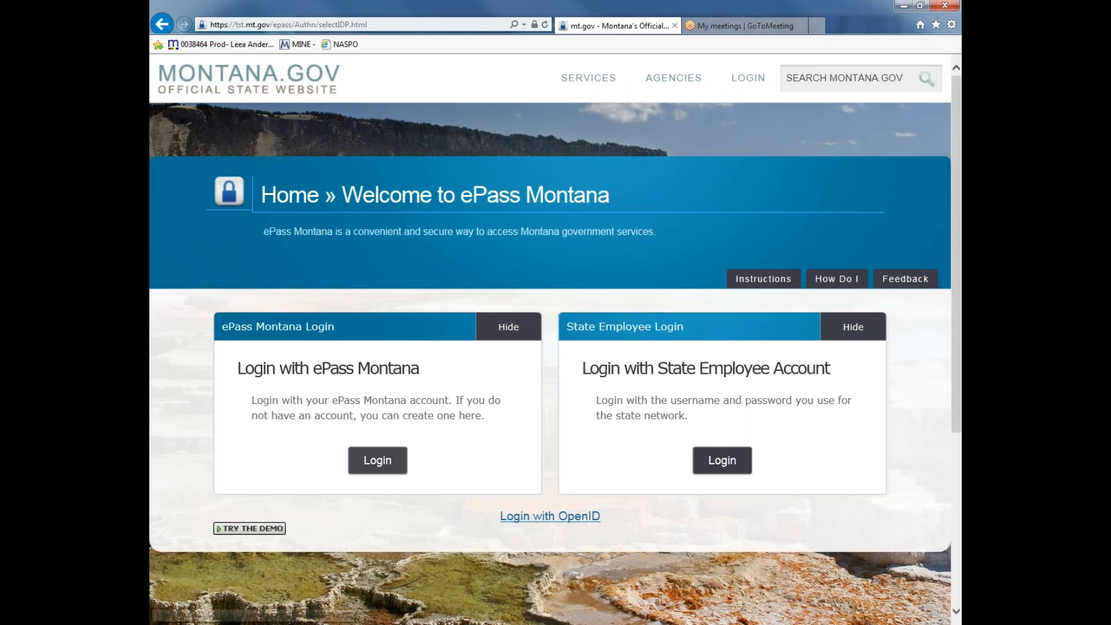
left_click(375, 462)
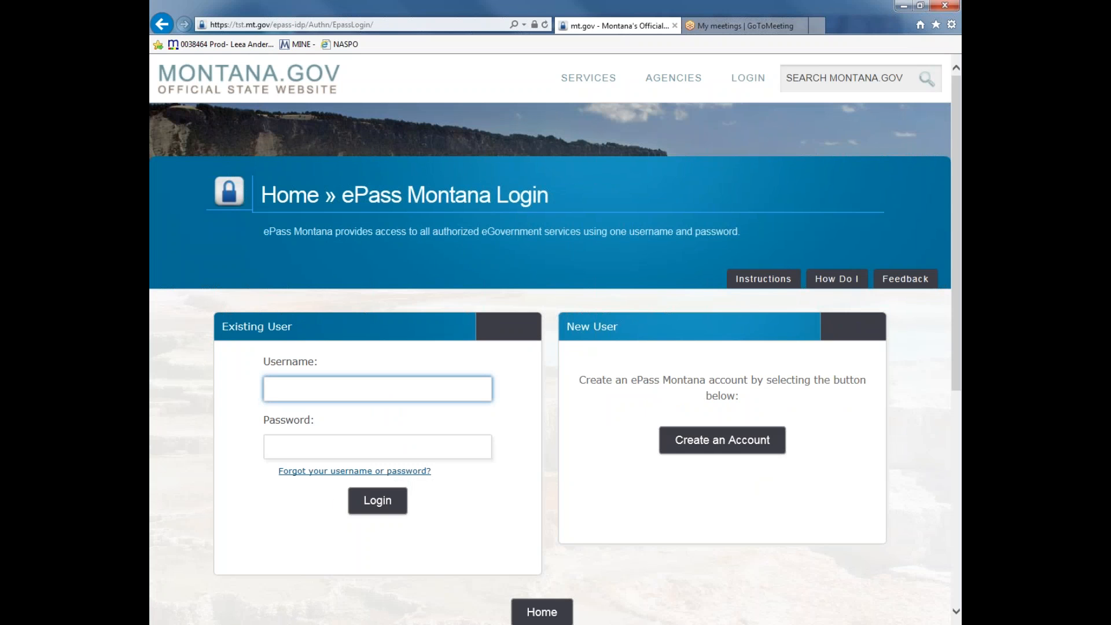
left_click(391, 512)
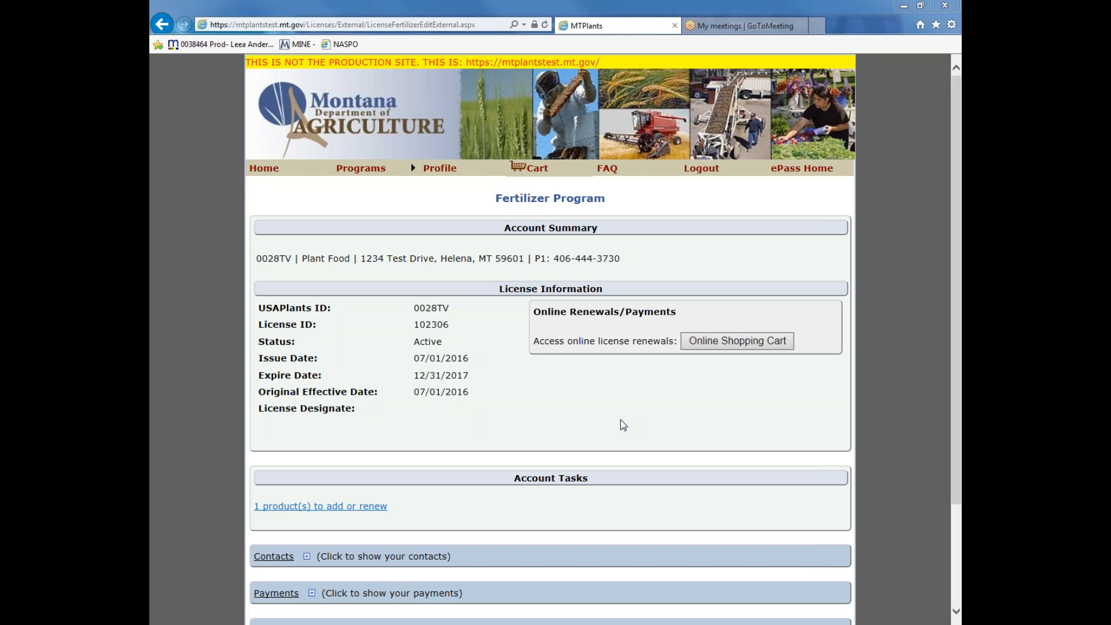
Expand the Products section of the fertilizer license and start adding a new product
scroll(623, 426, "down", 2)
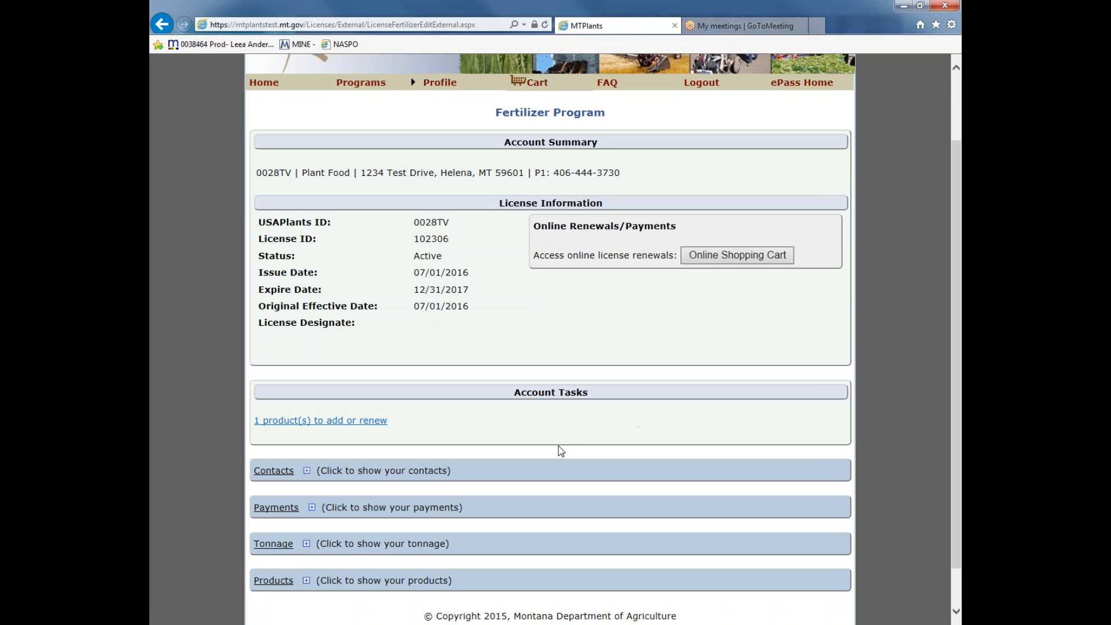
left_click(320, 583)
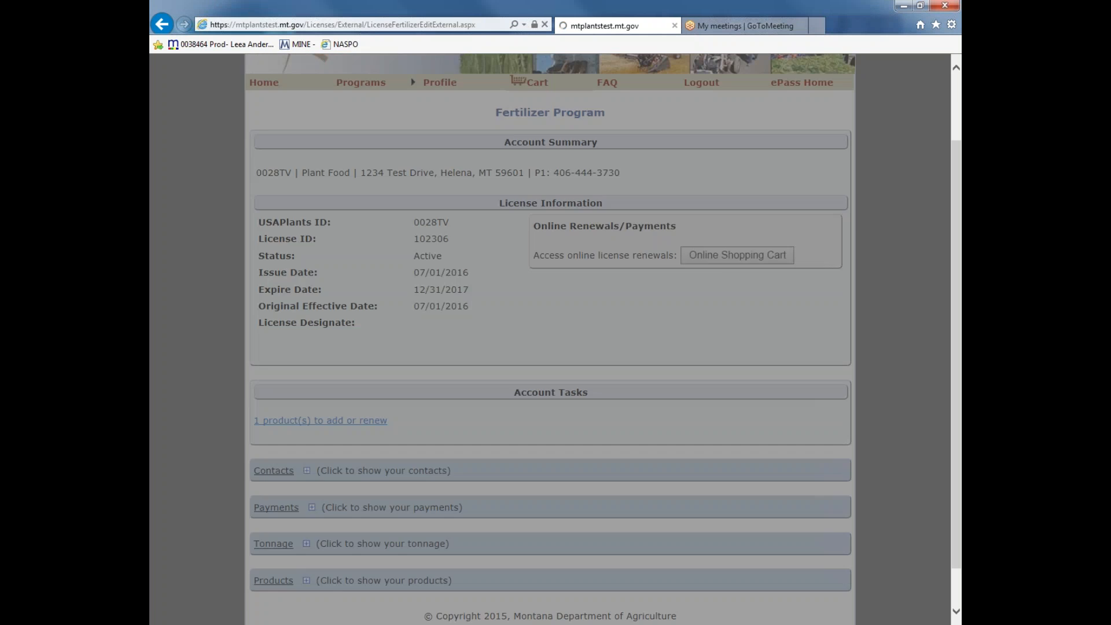
scroll(561, 576, "down", 3)
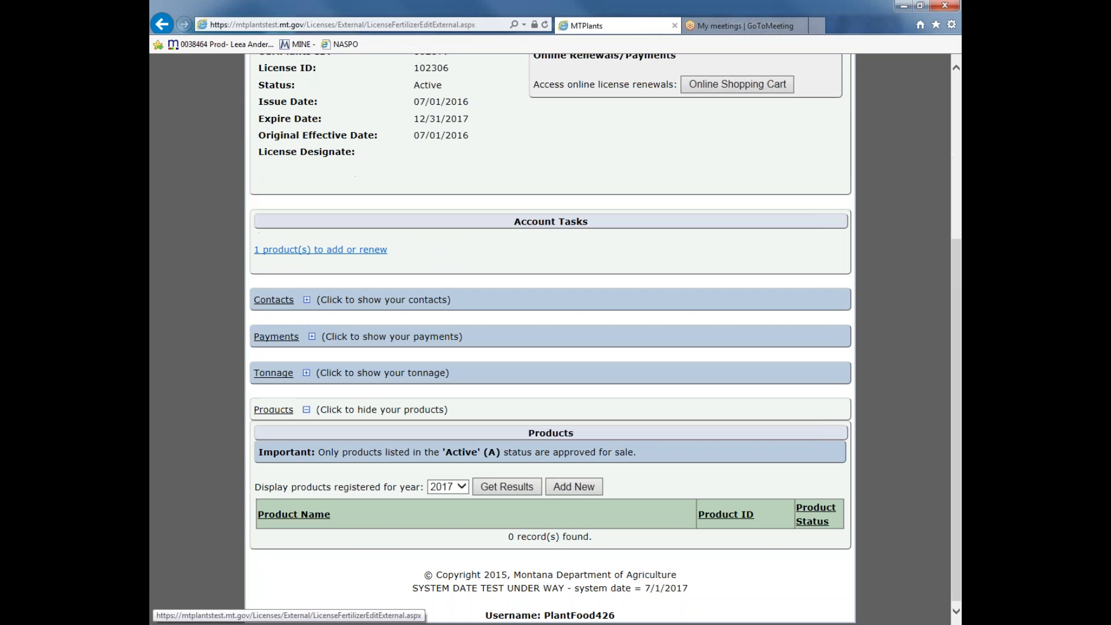
left_click(574, 487)
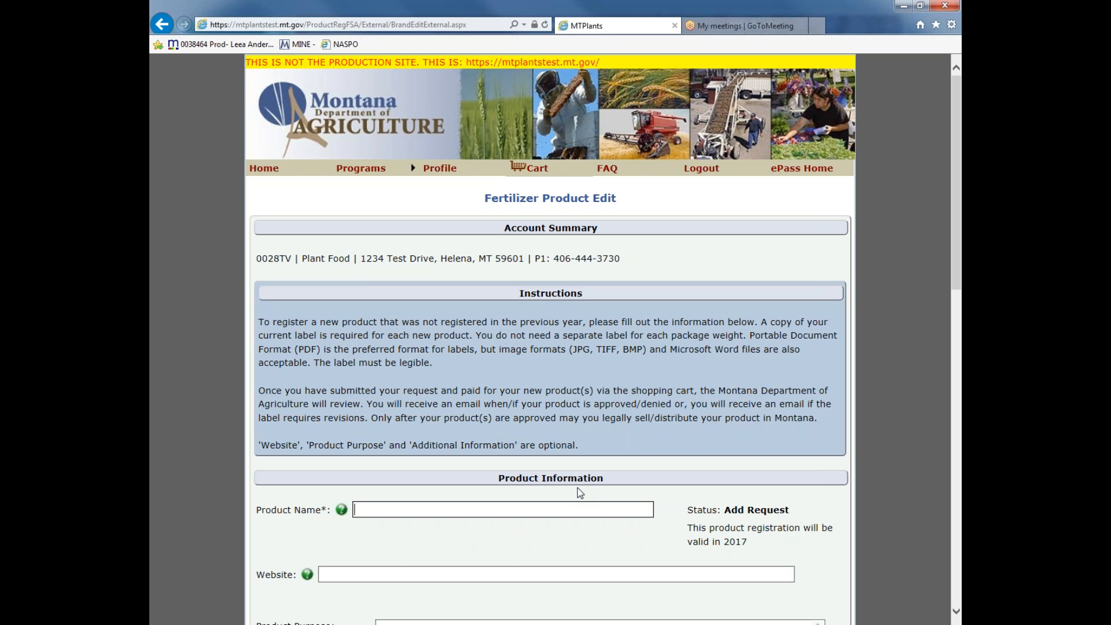
Fill in Green Acres as a Commercial product with minimum guarantees of 10 for Total Nitrogen, Available P2O5 and Soluble K2O
scroll(581, 494, "down", 1)
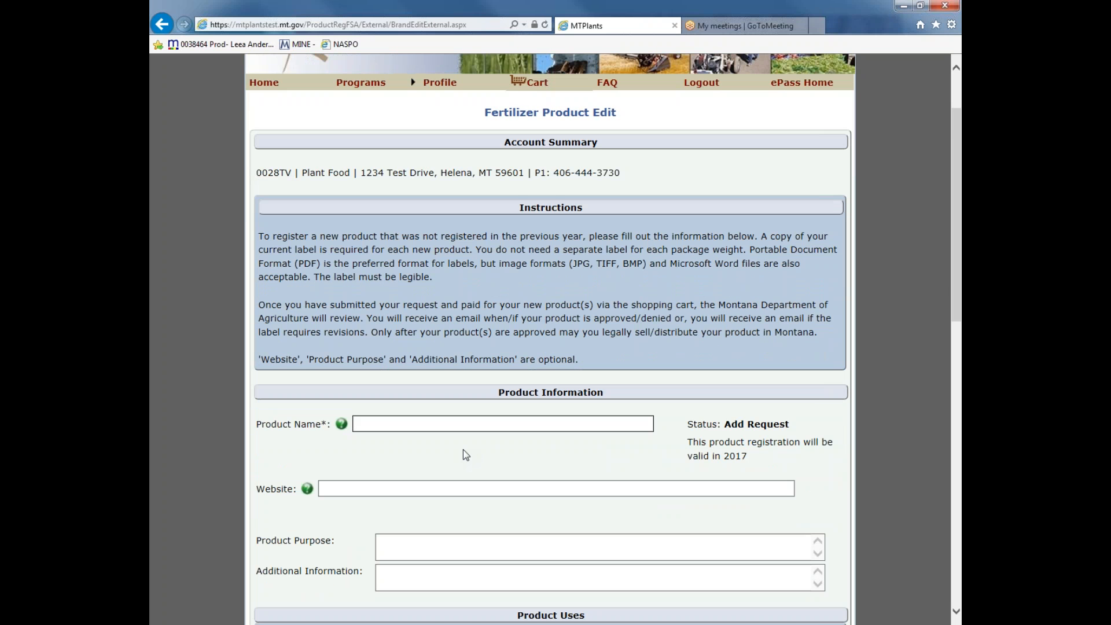
scroll(466, 455, "down", 1)
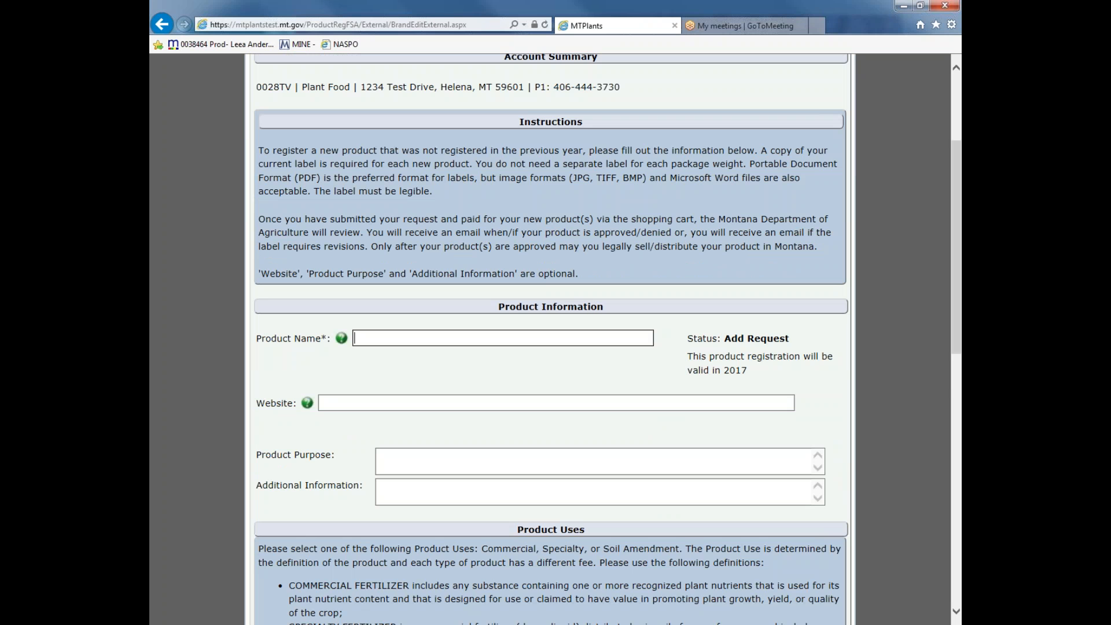
scroll(551, 347, "down", 1)
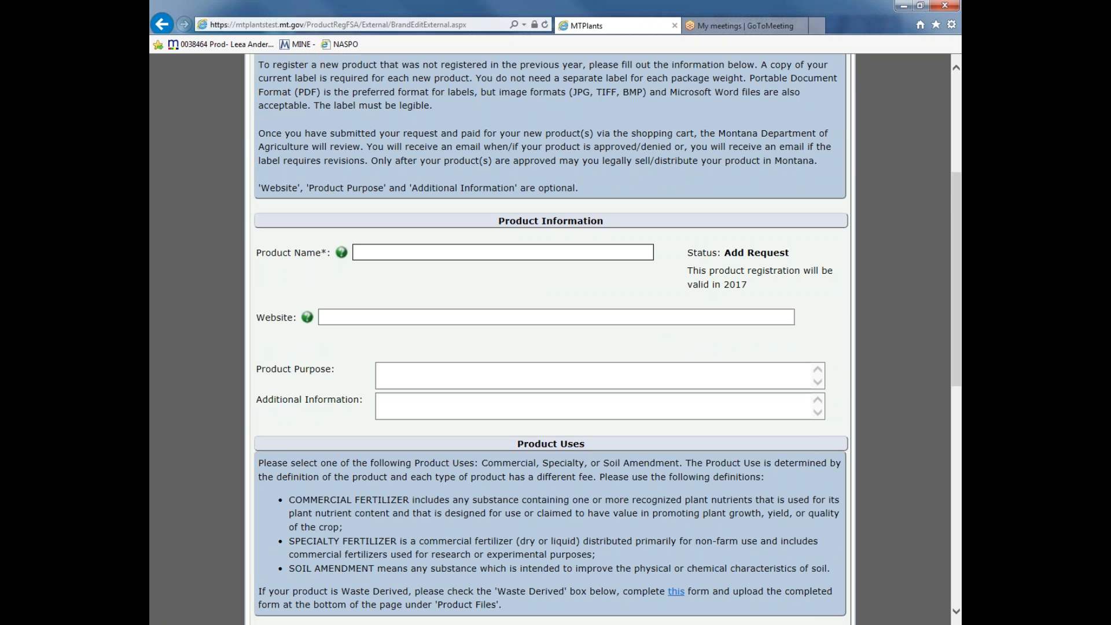
scroll(551, 347, "down", 2)
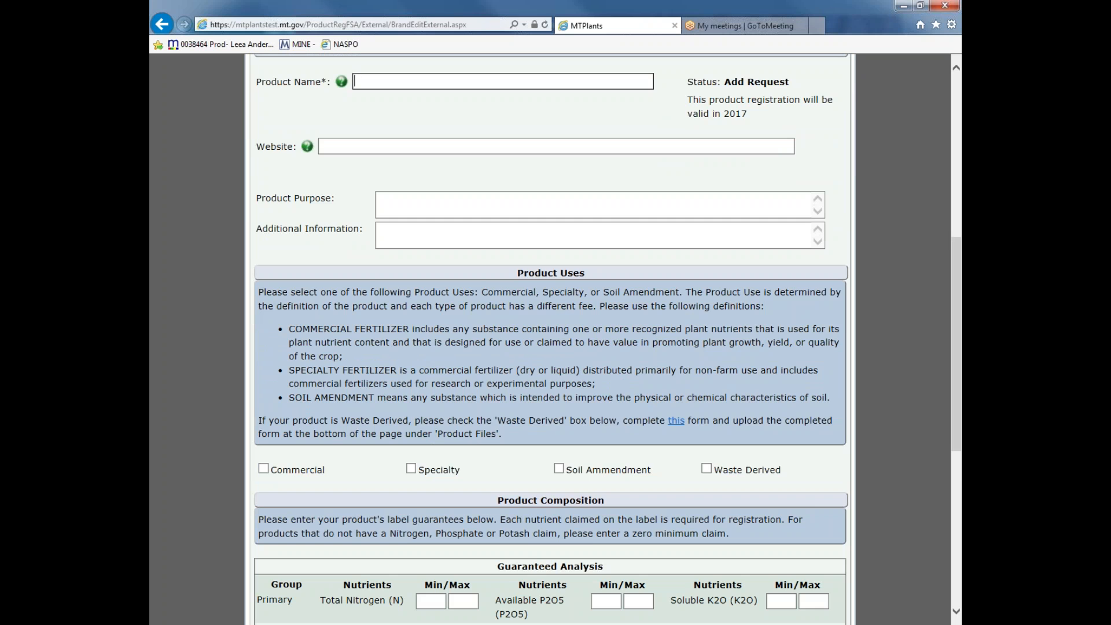
scroll(551, 339, "down", 4)
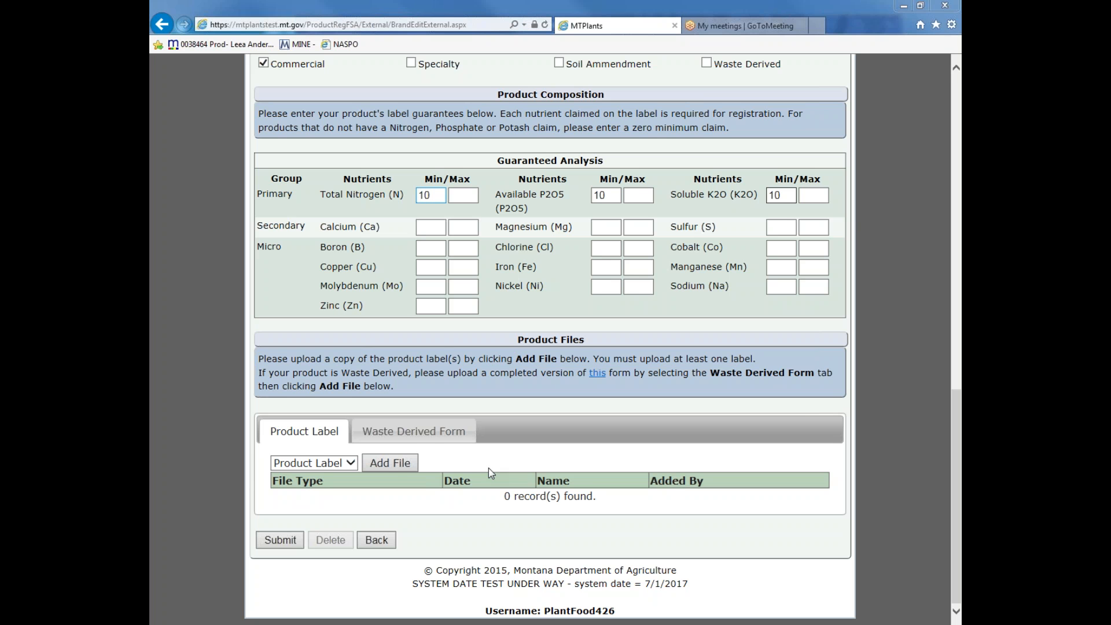
Upload the picture Capture 2 as the product label with the description "Product Label 2017"
left_click(390, 463)
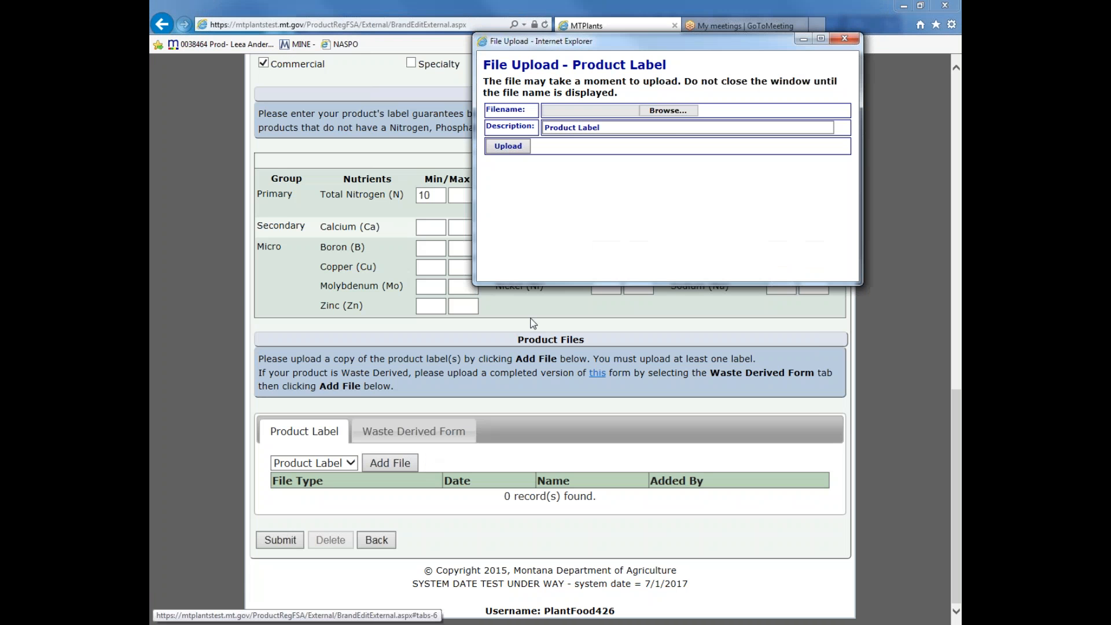
left_click(674, 113)
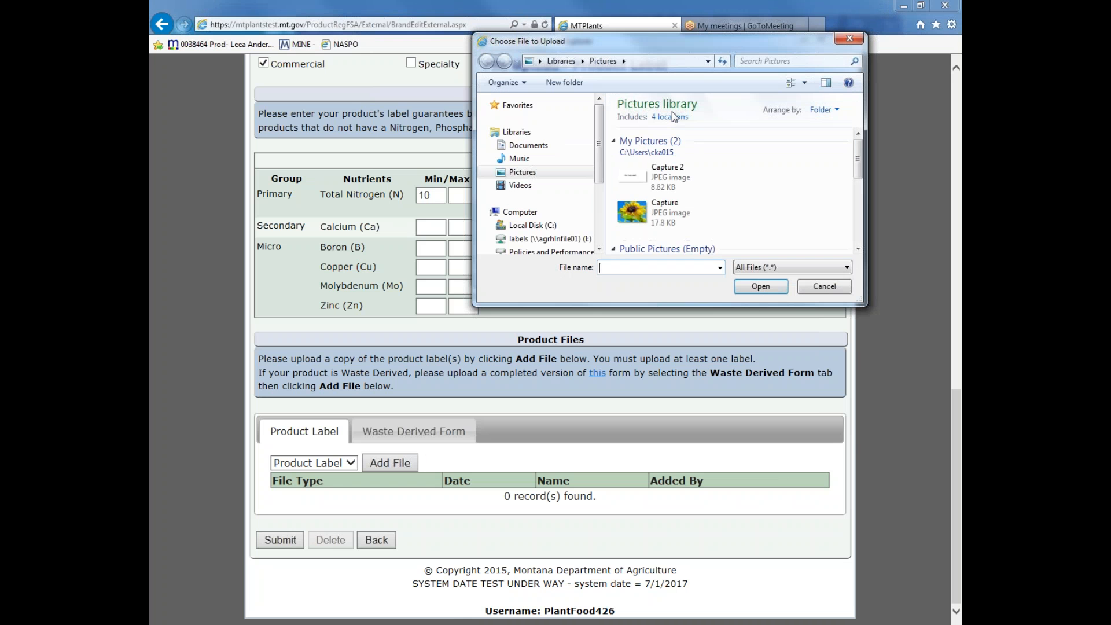
left_click(675, 173)
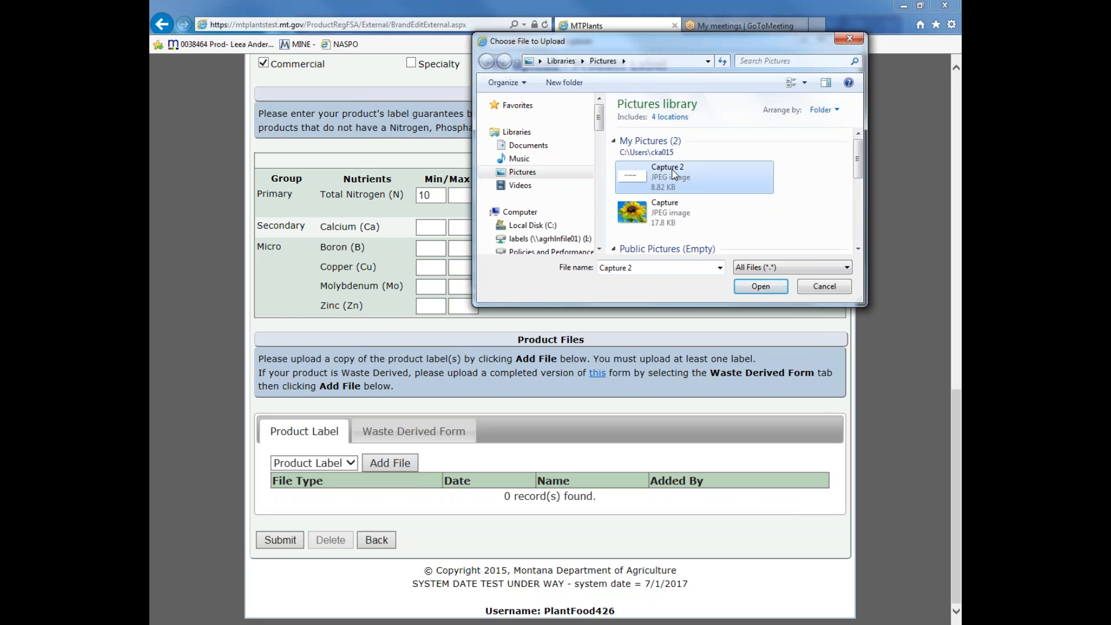
left_click(750, 288)
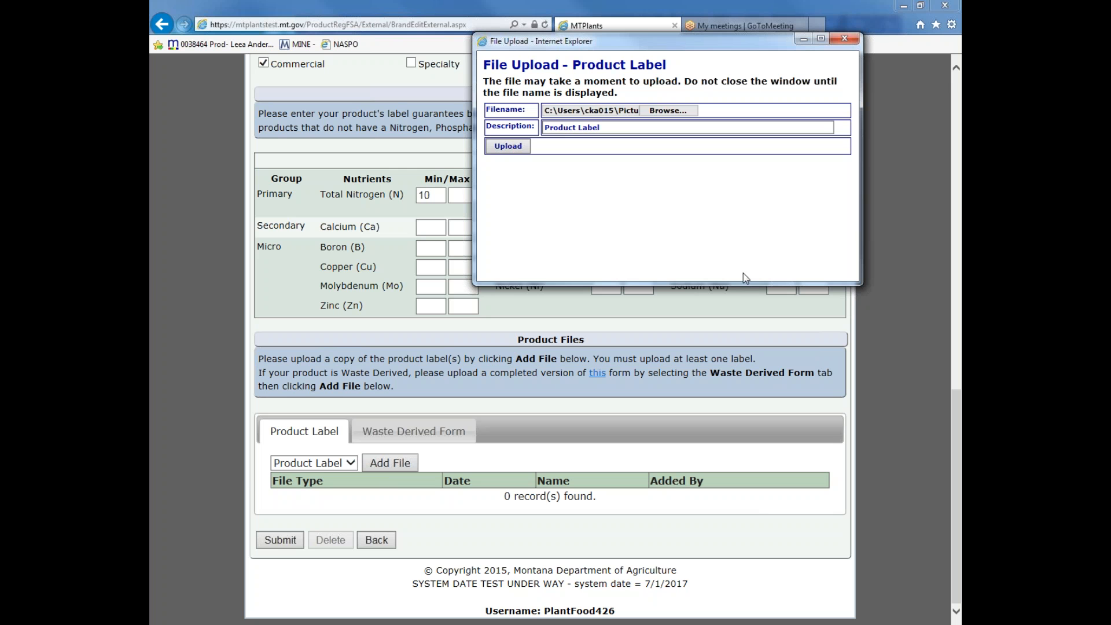
left_click(633, 125)
type("2017")
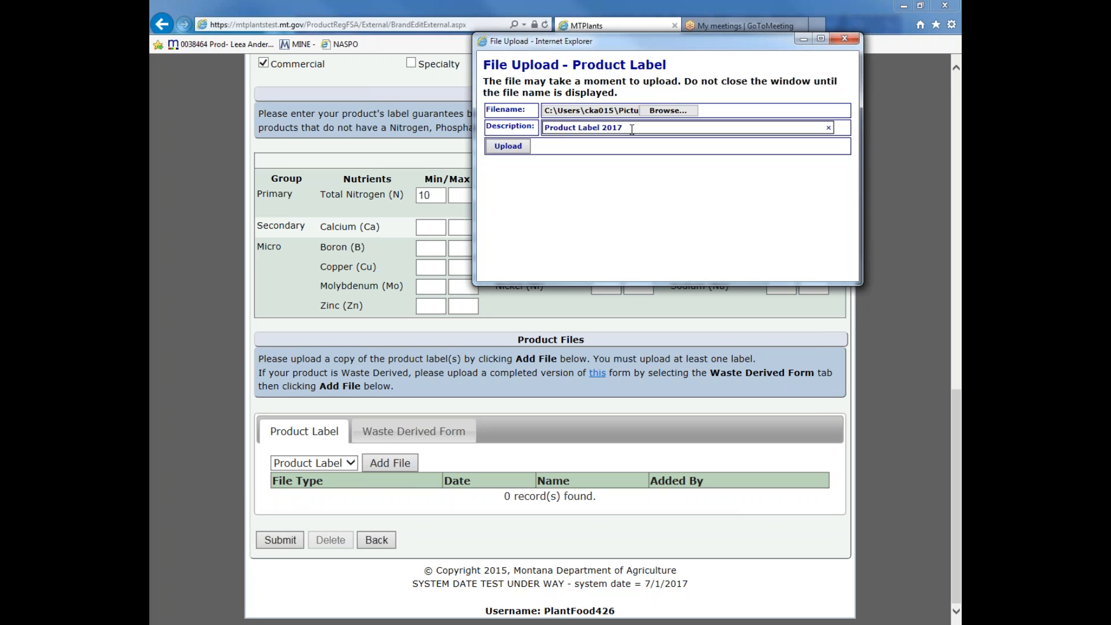
left_click(506, 150)
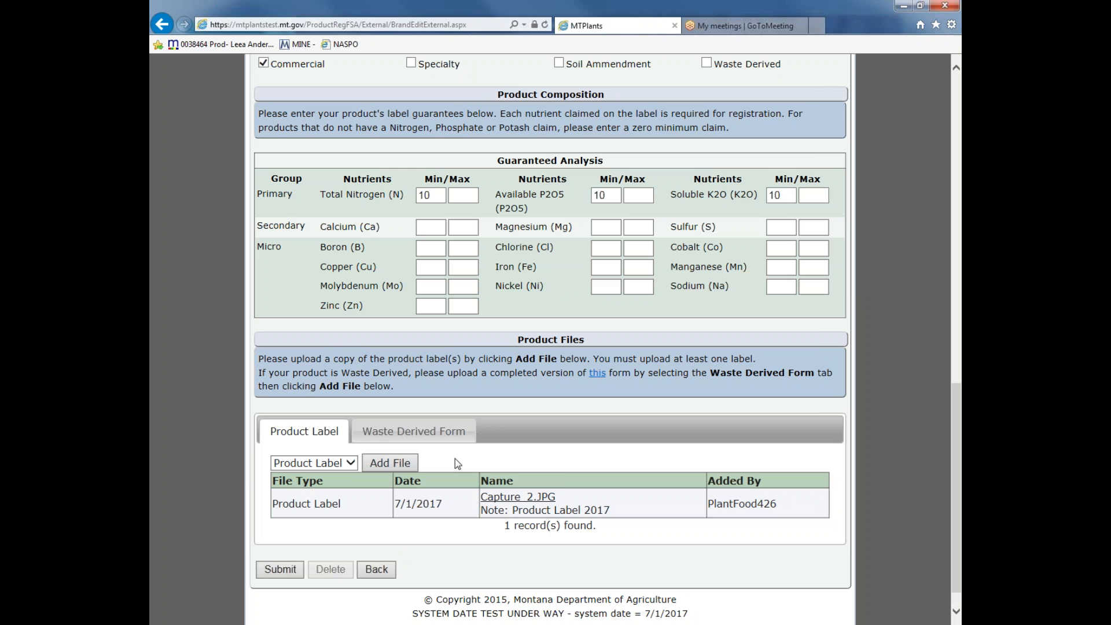
View the Waste Derived Form files, then submit the new product and return to the fertilizer license page
left_click(414, 431)
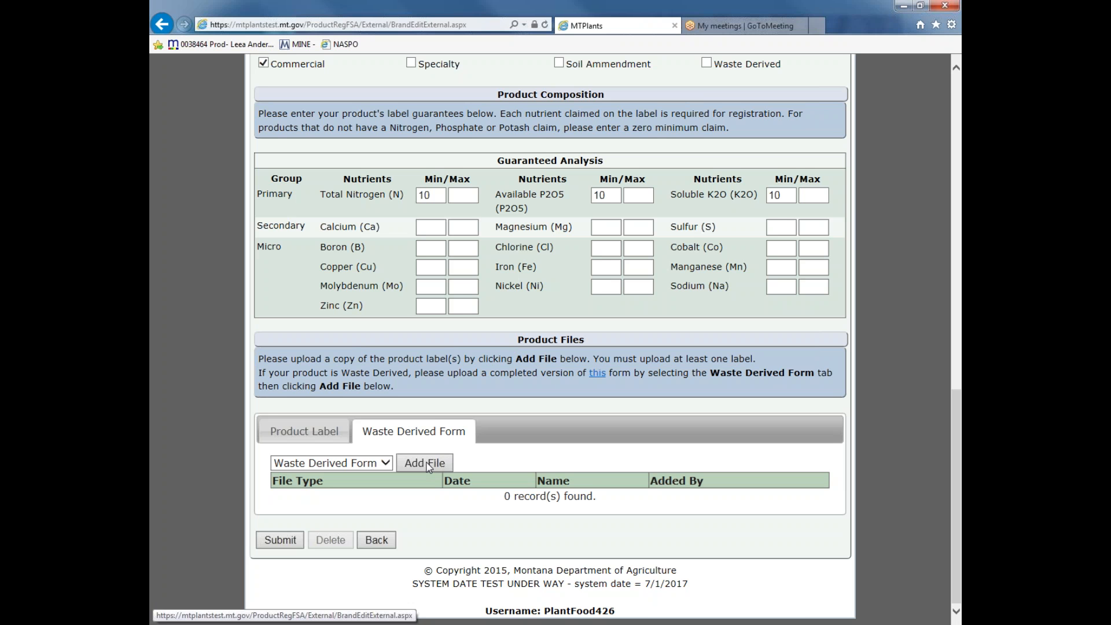
left_click(285, 540)
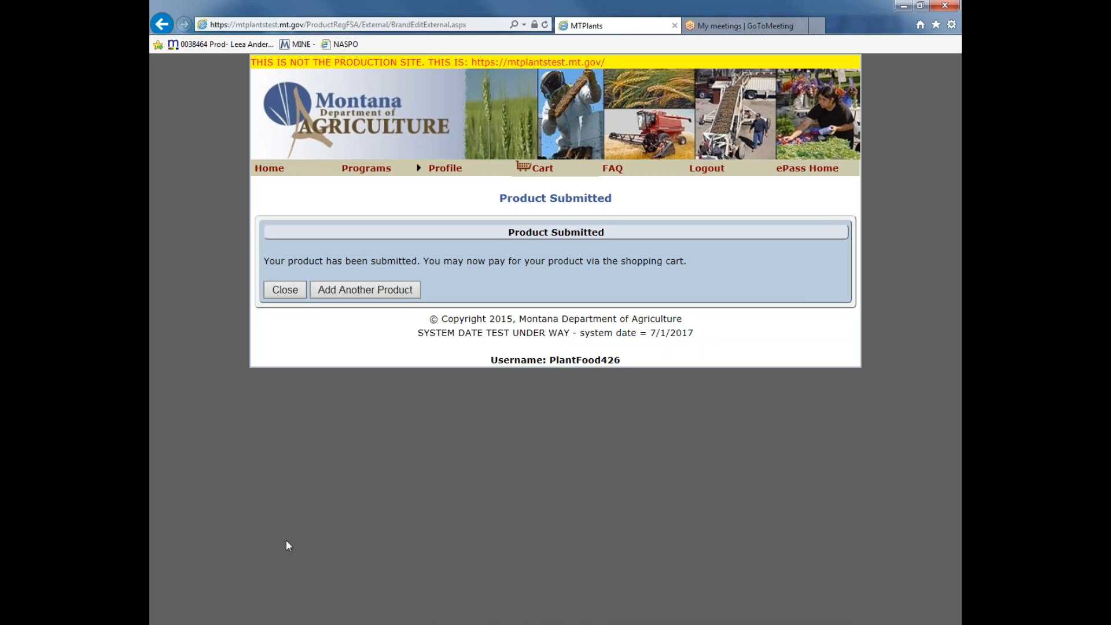
left_click(283, 290)
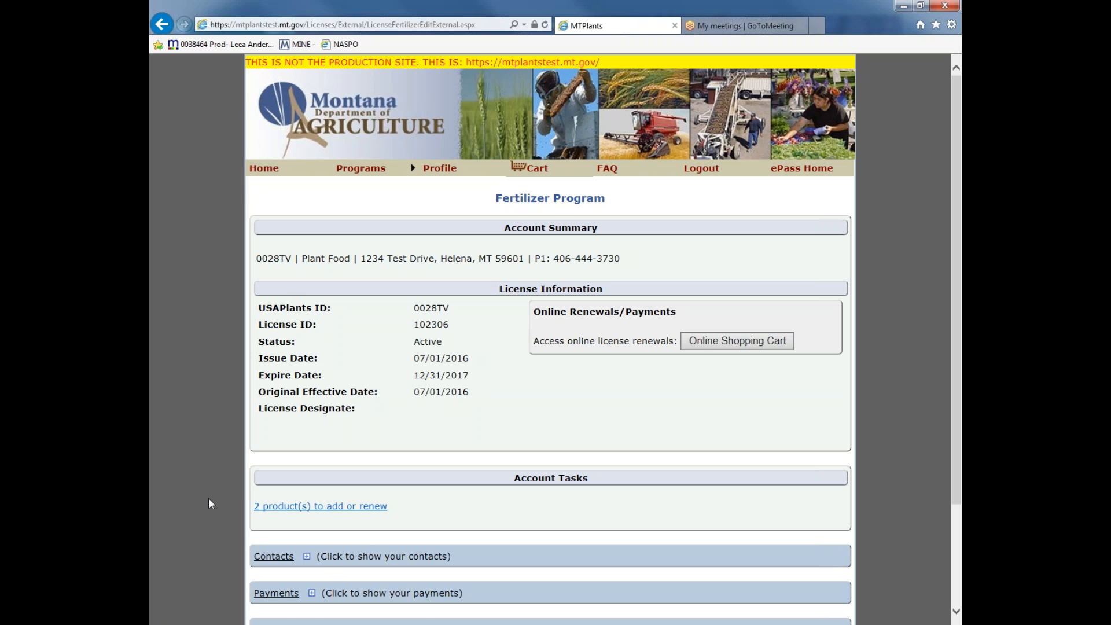
Open the online shopping cart and add the selected Green Acres and Plant Food 1 registrations to it
left_click(705, 345)
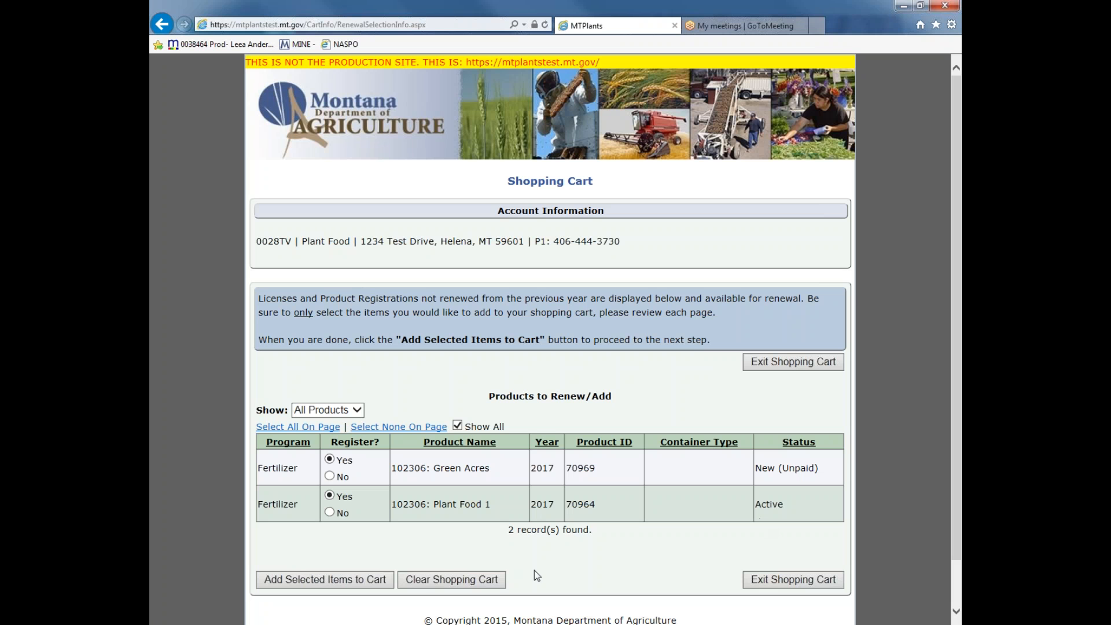
left_click(353, 579)
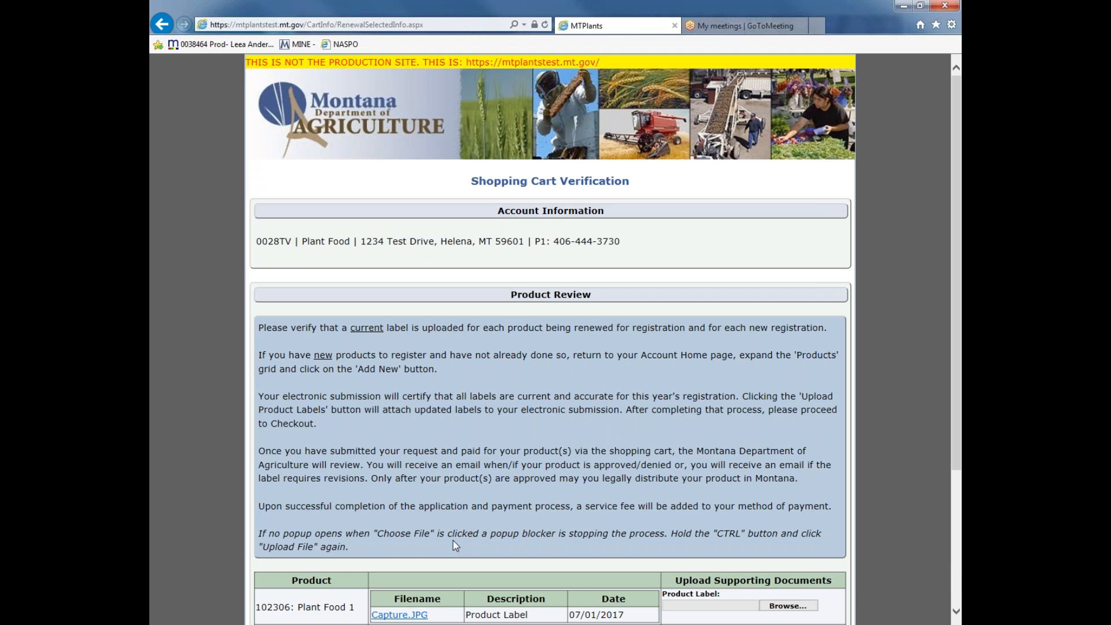
Upload the picture Capture as the updated product label for Plant Food 1
scroll(455, 546, "down", 3)
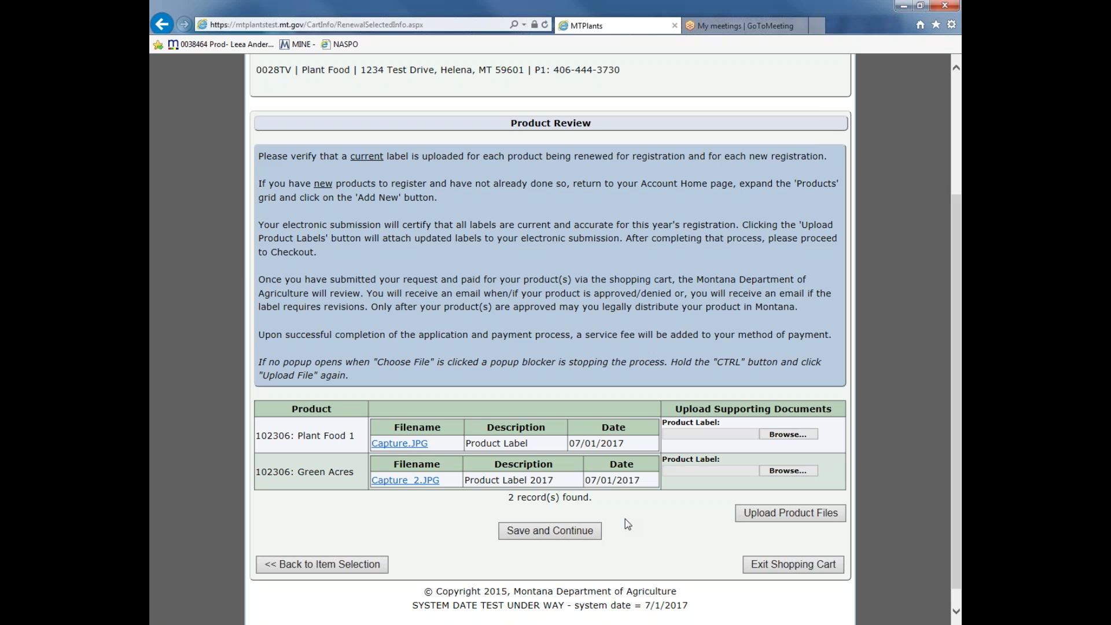
left_click(794, 438)
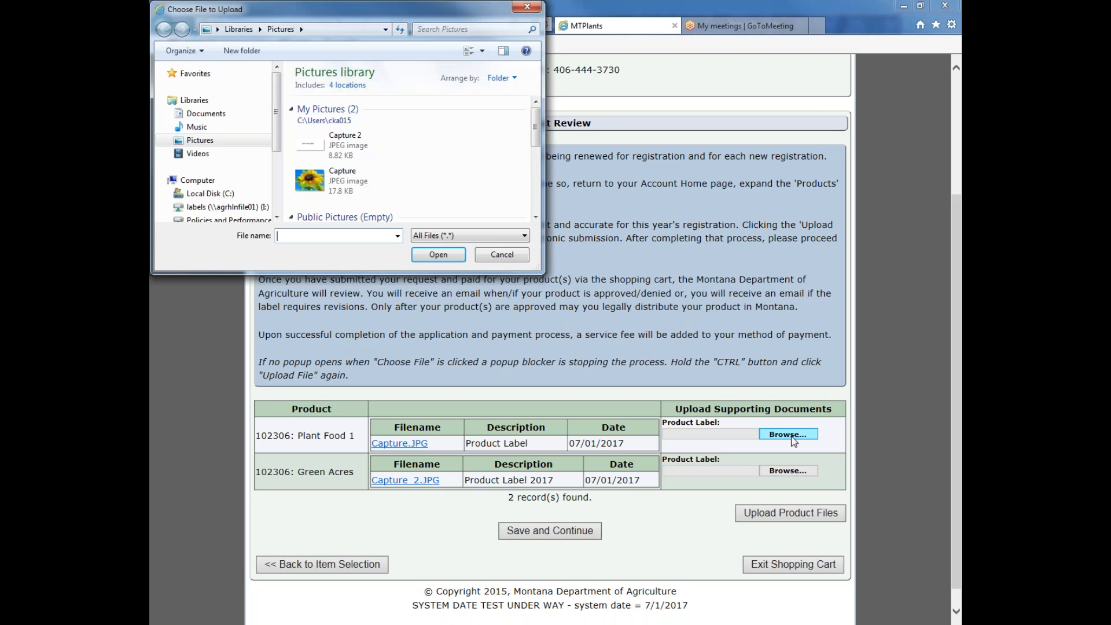
left_click(342, 181)
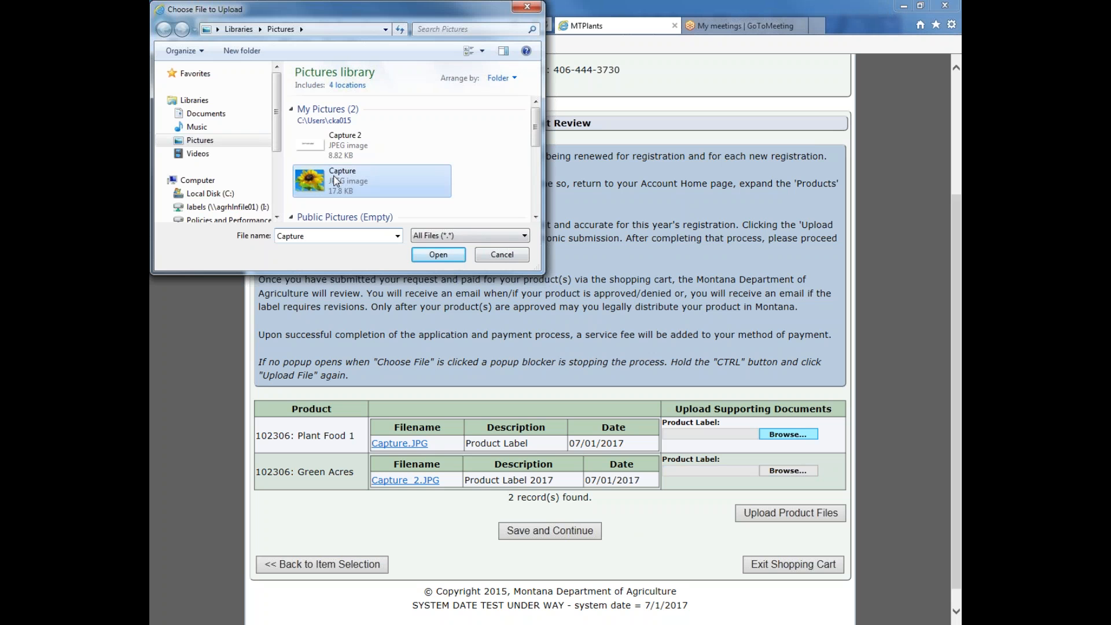
left_click(438, 255)
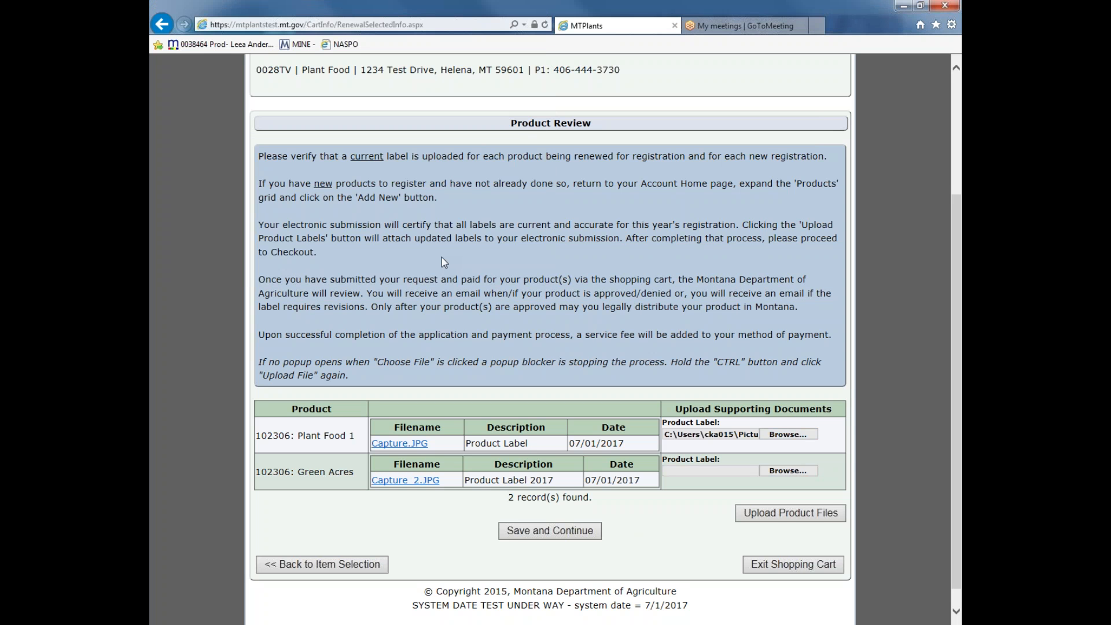
left_click(783, 514)
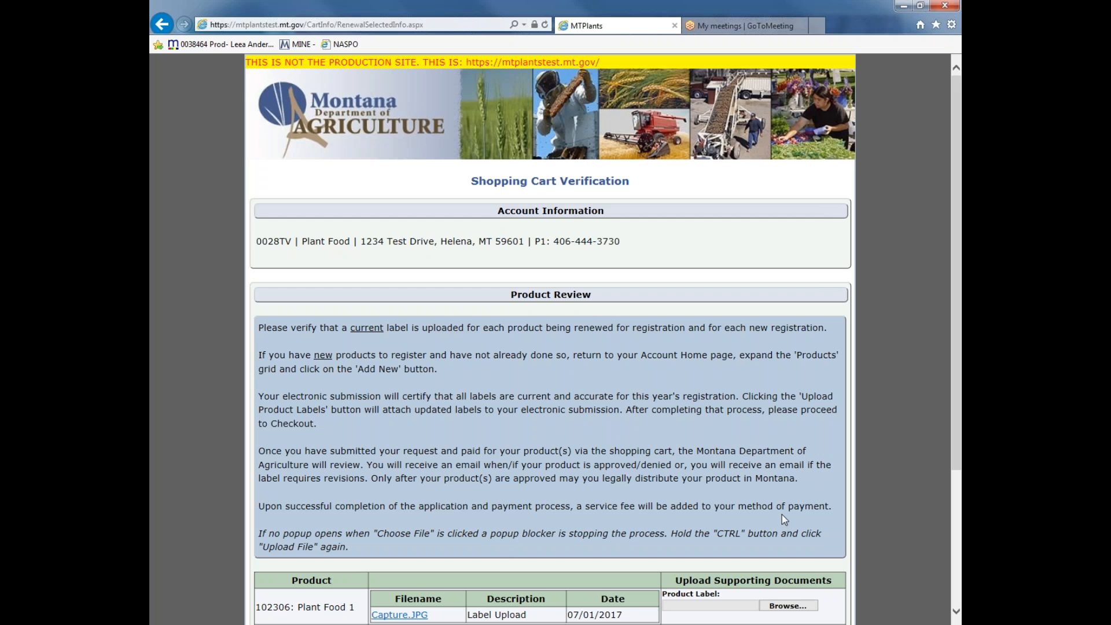
Save the reviewed product labels and proceed through checkout to the payment page
scroll(783, 515, "down", 3)
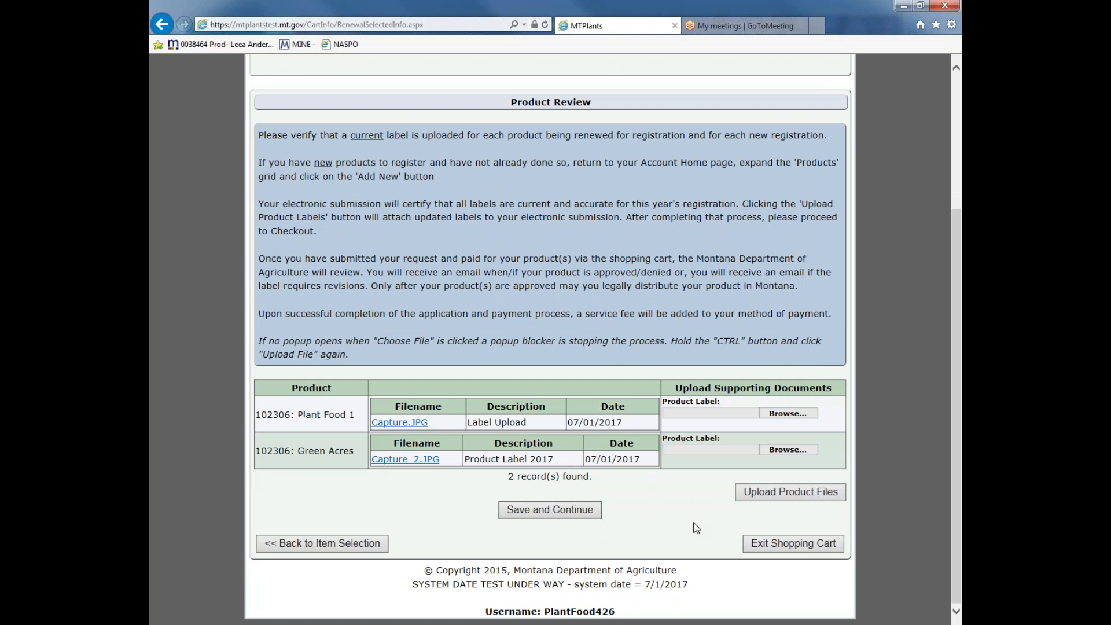
left_click(586, 512)
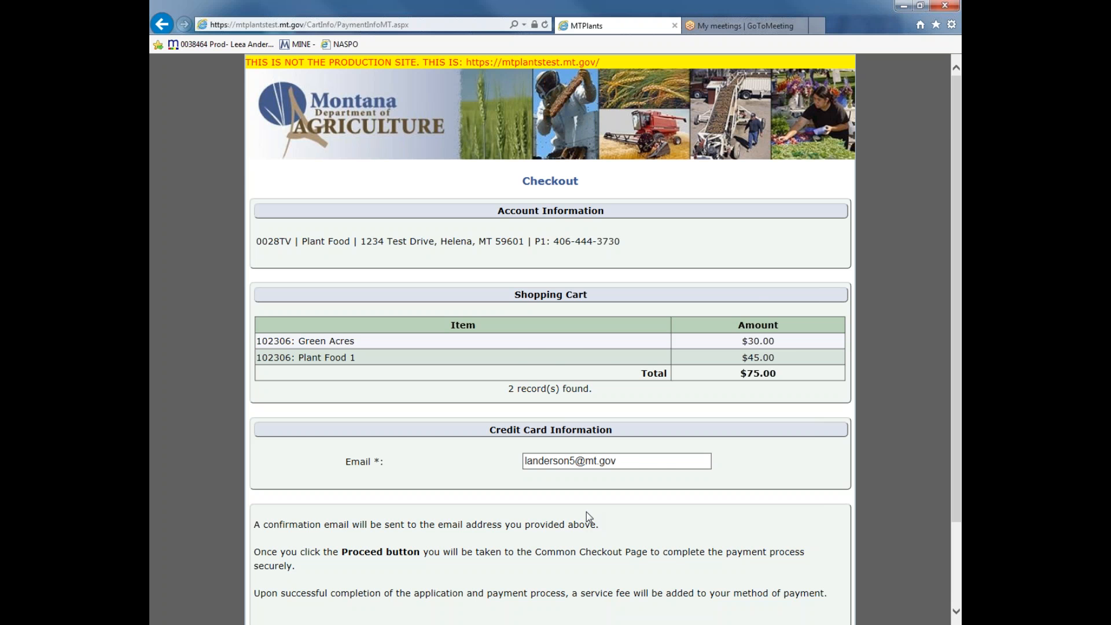
scroll(586, 512, "down", 2)
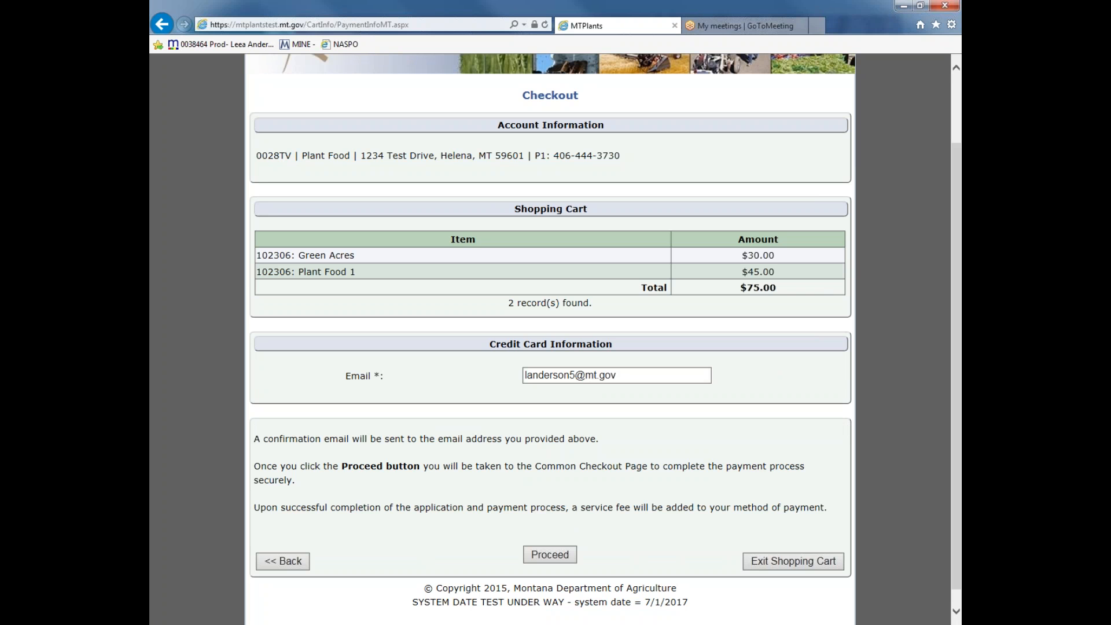
left_click(558, 557)
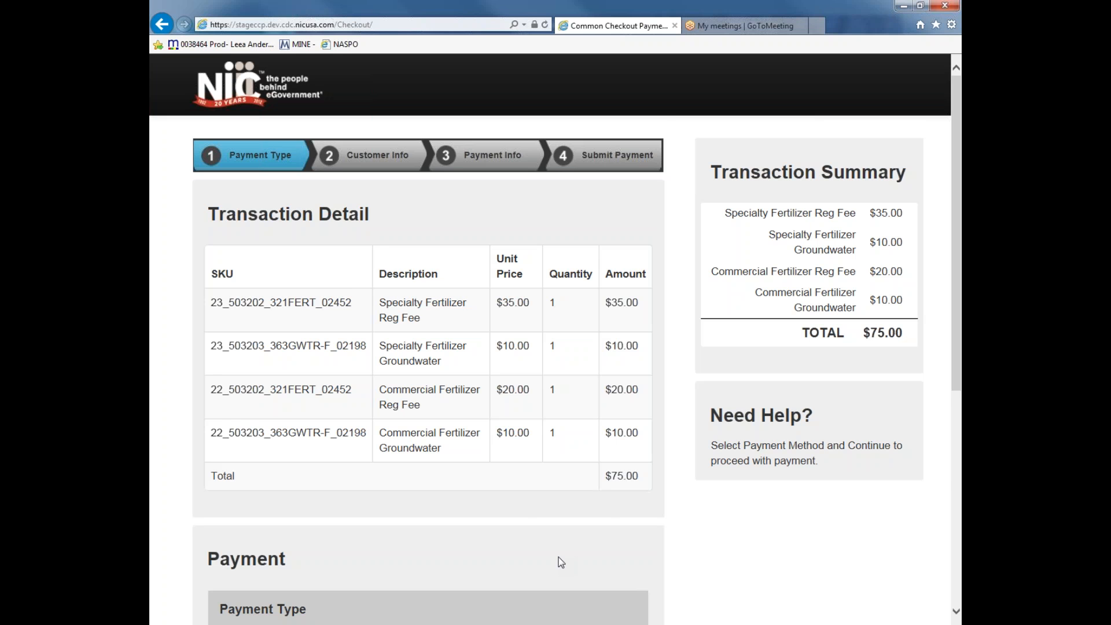
Choose Credit Card as the payment type and continue to the customer information
scroll(561, 562, "down", 3)
left_click(511, 518)
left_click(504, 528)
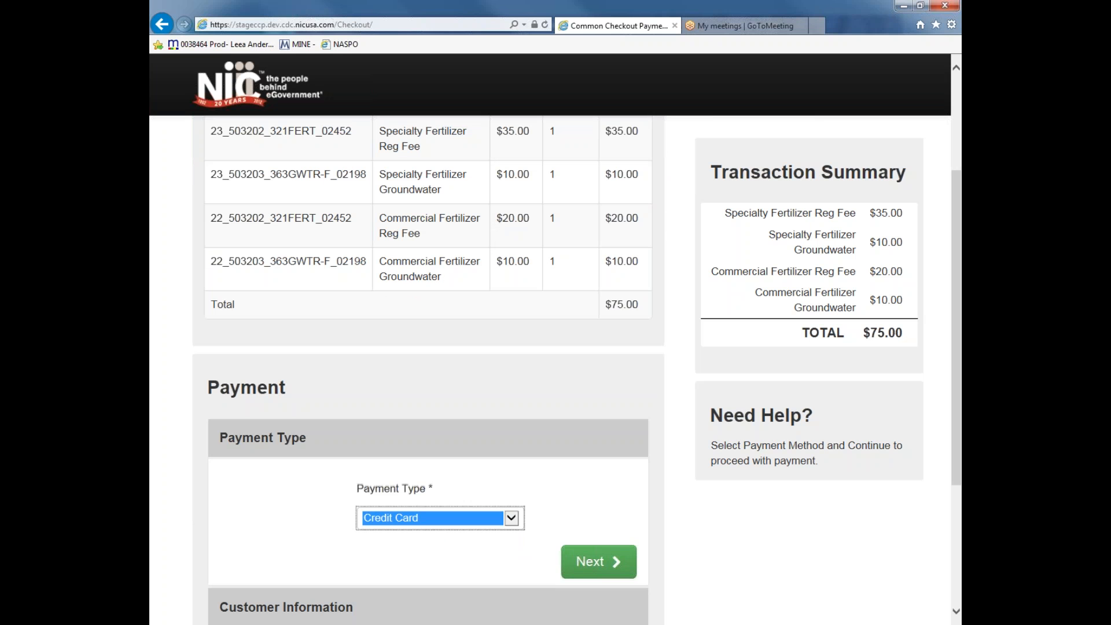
left_click(581, 564)
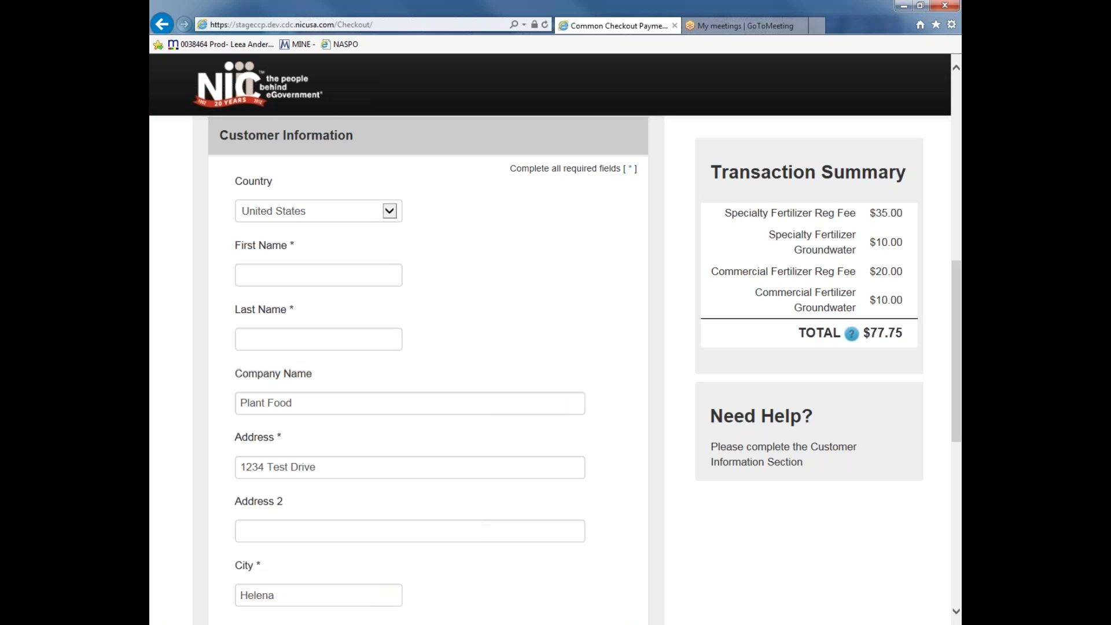
Complete the customer information and credit card details, and submit the payment
scroll(944, 380, "down", 5)
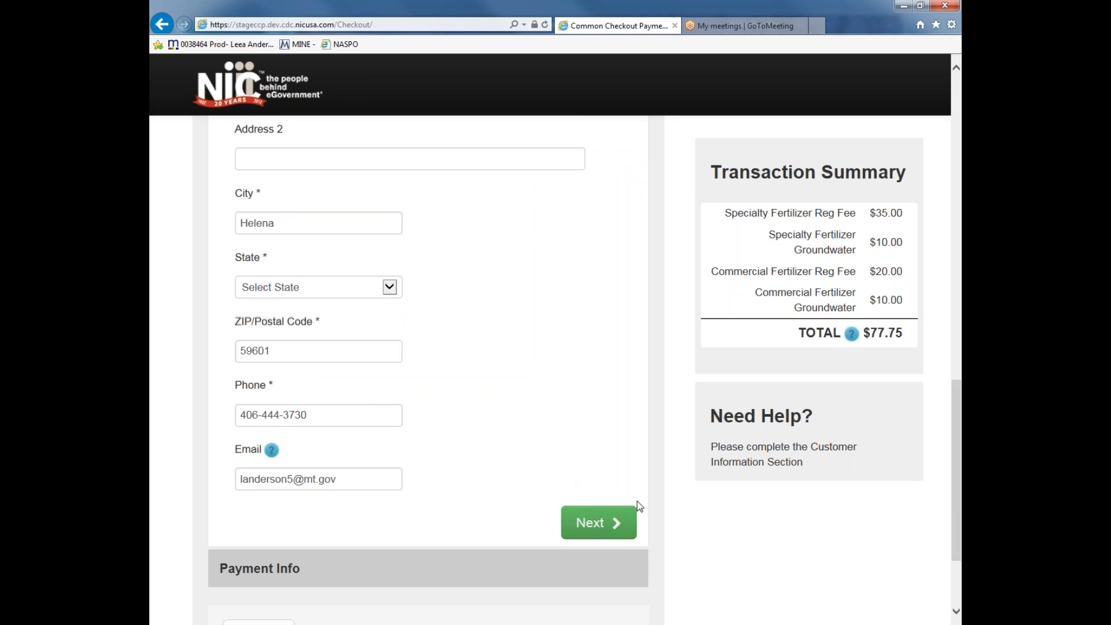
left_click(599, 522)
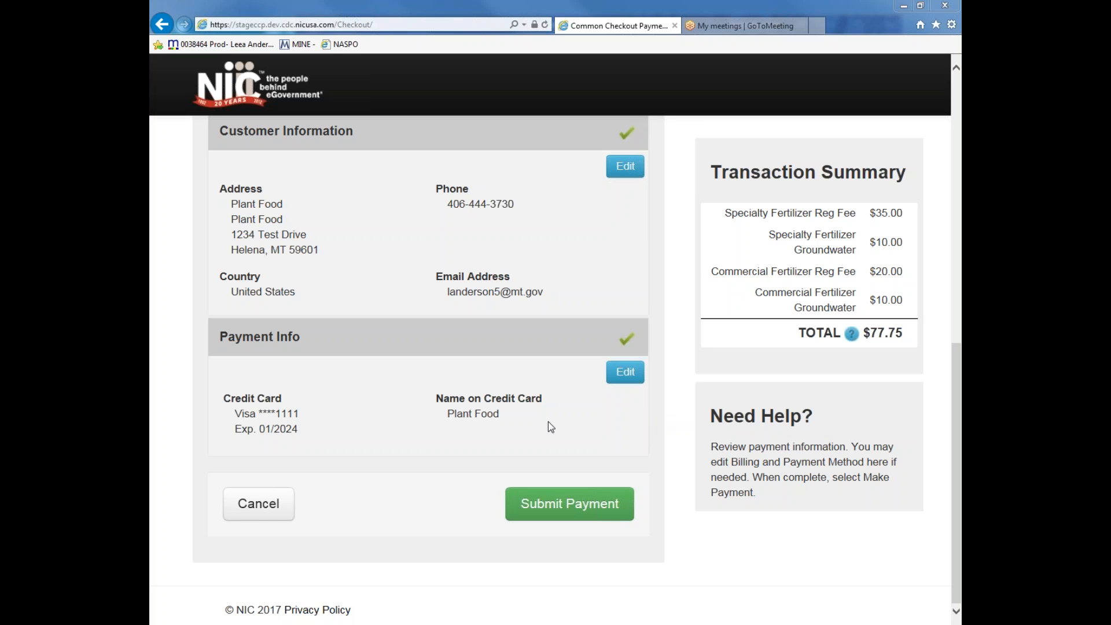
left_click(650, 508)
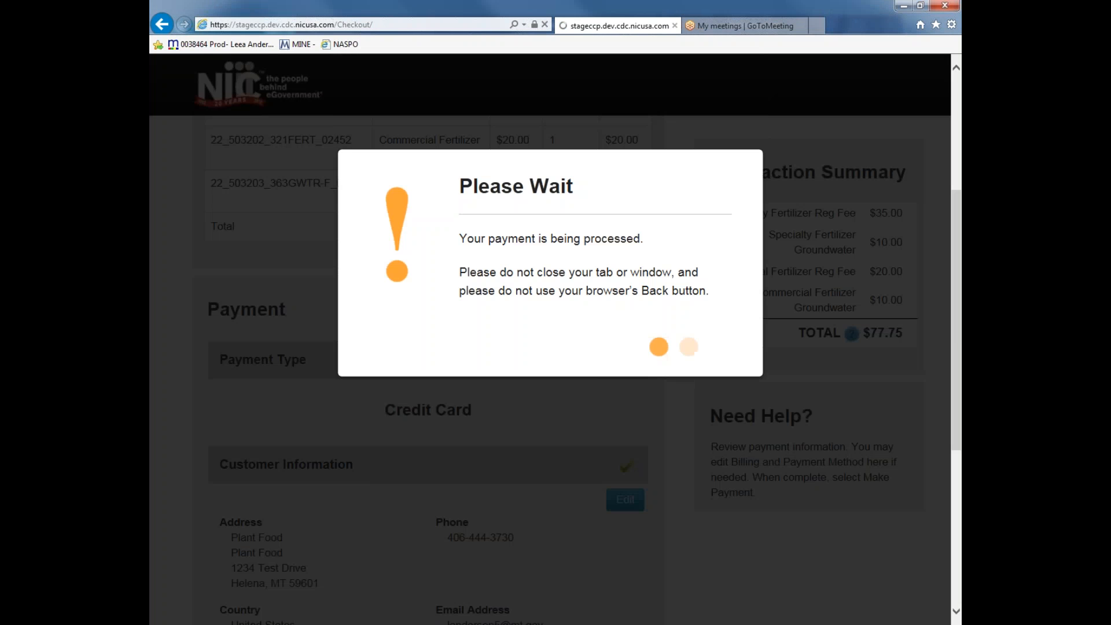